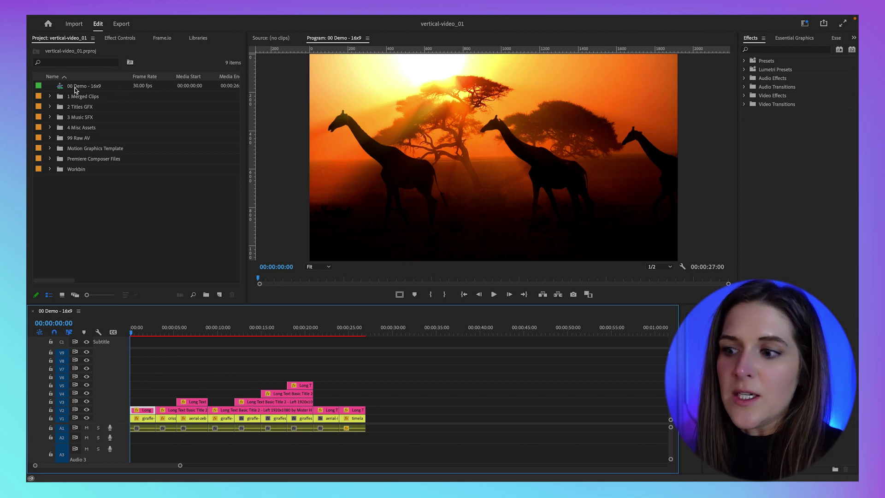
Step: Duplicate the "00 Demo - 16x9" sequence in the project
mouse_move(75, 90)
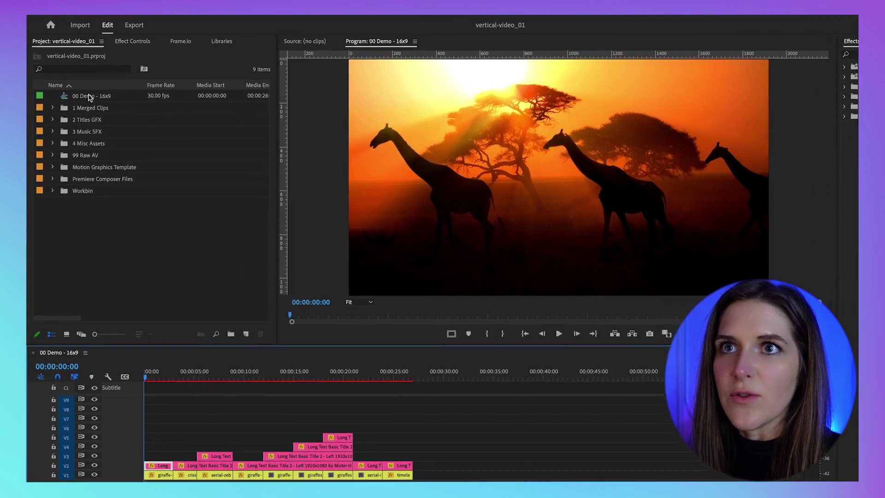
click(90, 97)
right_click(121, 113)
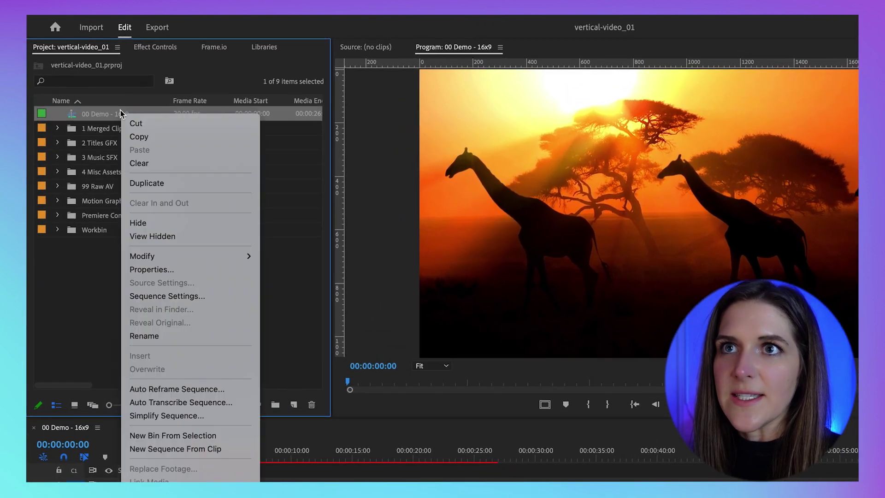
click(200, 184)
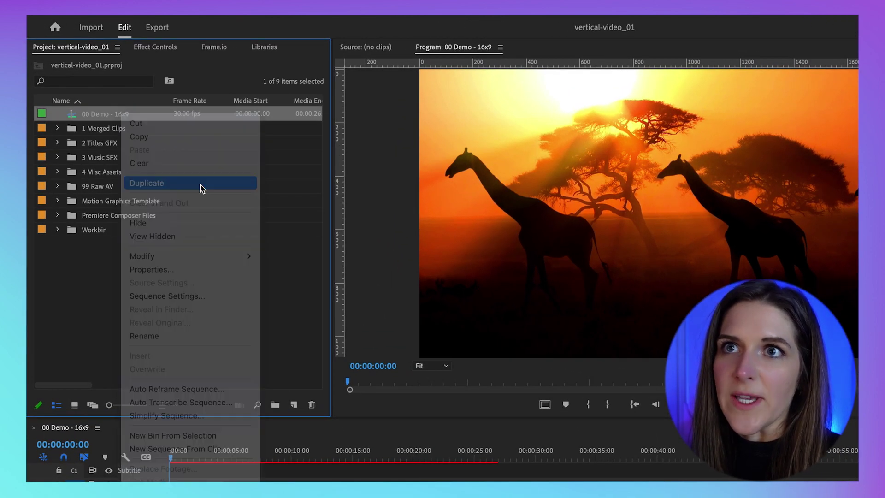
Step: Rename the duplicated sequence as "00 Demo - 9x16"
click(145, 132)
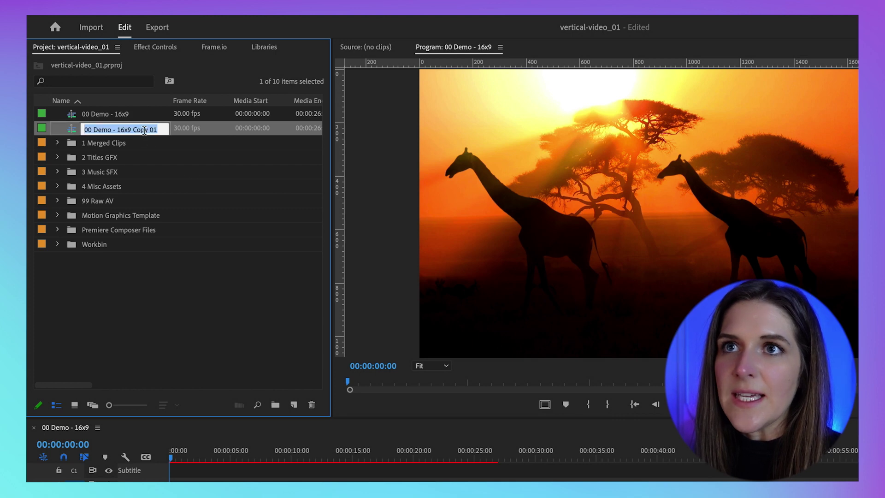
click(162, 130)
key(BackSpace)
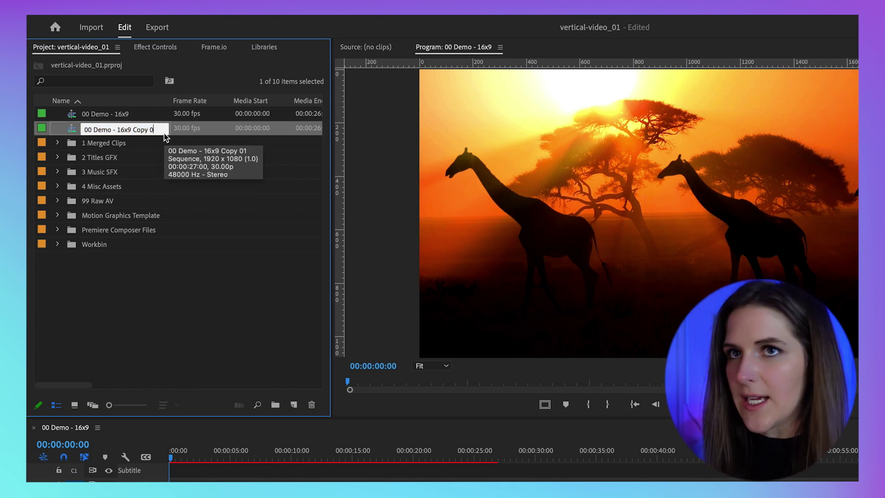
key(BackSpace)
key(BackSpace)
key(BackSpace)
key(BackSpace)
key(BackSpace)
key(BackSpace)
key(BackSpace)
key(BackSpace)
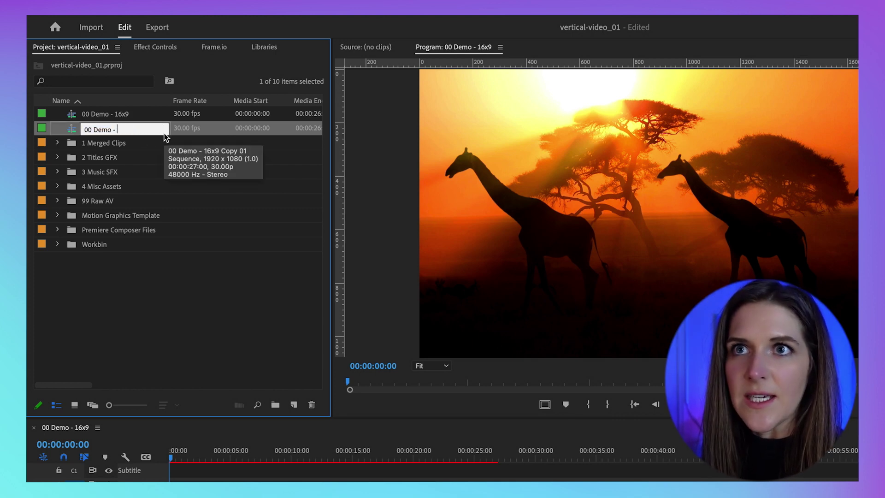
text(9x16)
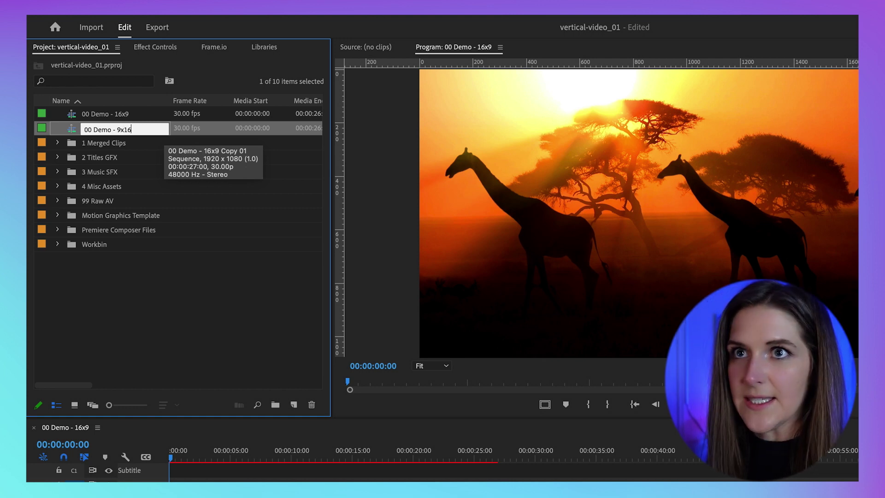
key(Tab)
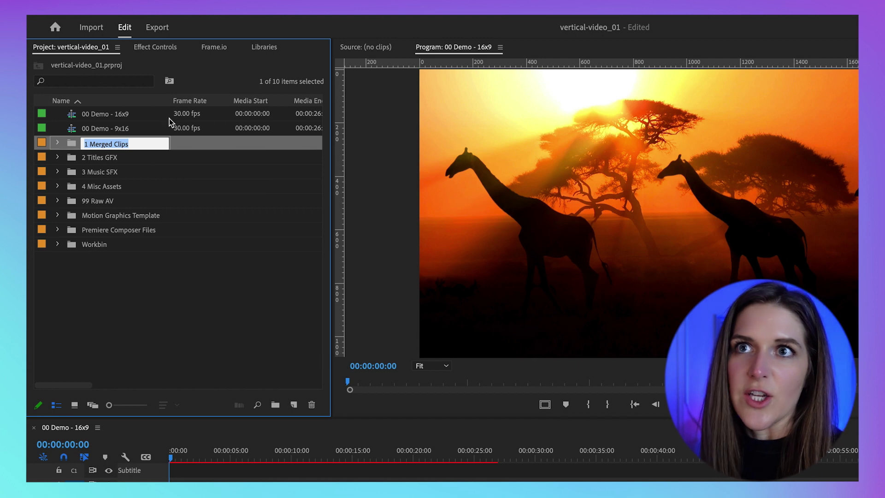
Step: Open the "00 Demo - 9x16" sequence and set its frame size to 1080 horizontal by 1920 vertical in the sequence settings
click(158, 129)
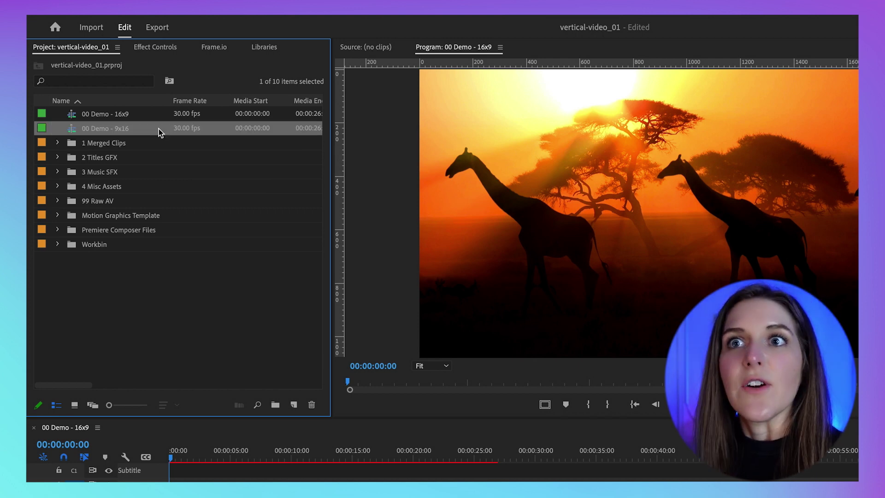
double_click(126, 127)
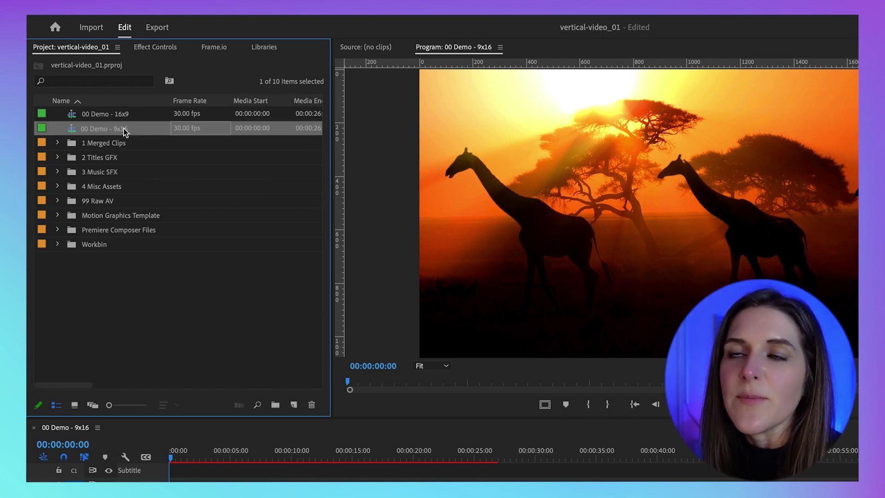
right_click(131, 128)
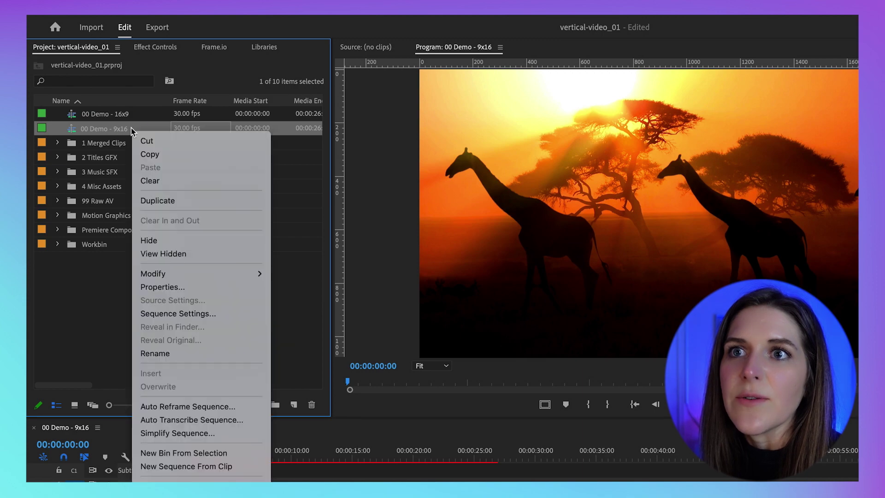
click(244, 314)
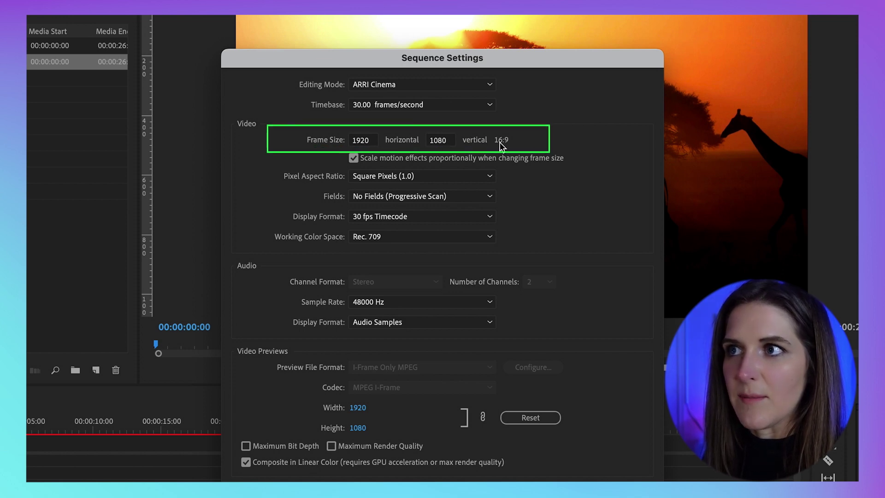
click(374, 139)
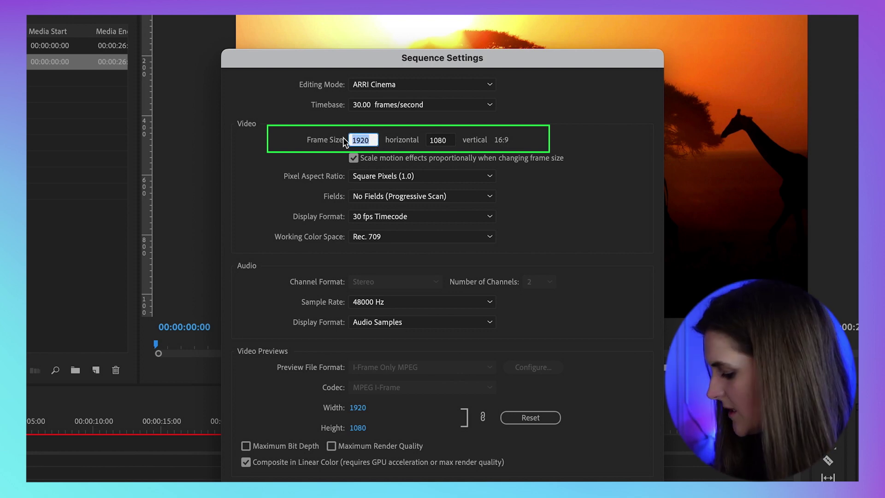
text(1080)
key(Tab)
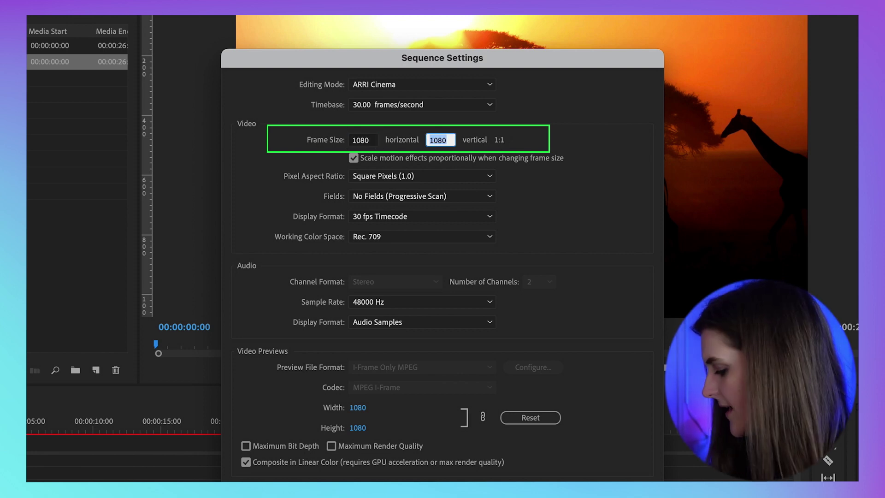
text(1920)
key(Tab)
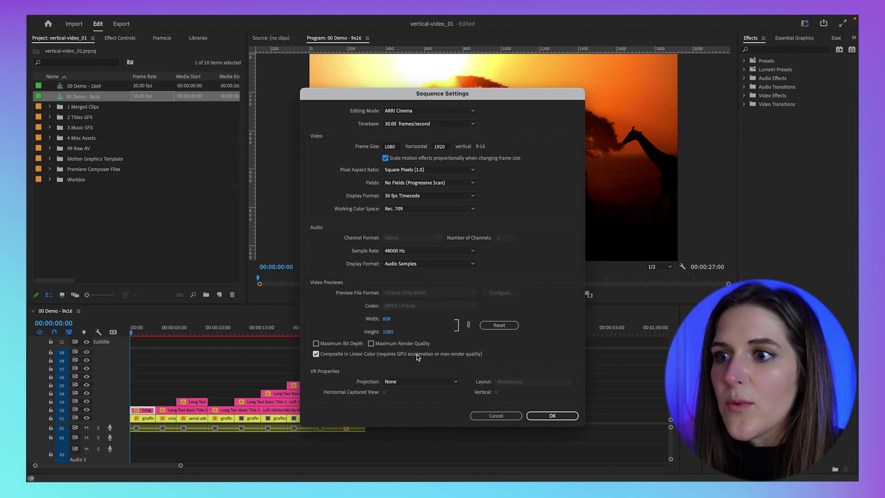
click(547, 419)
click(524, 273)
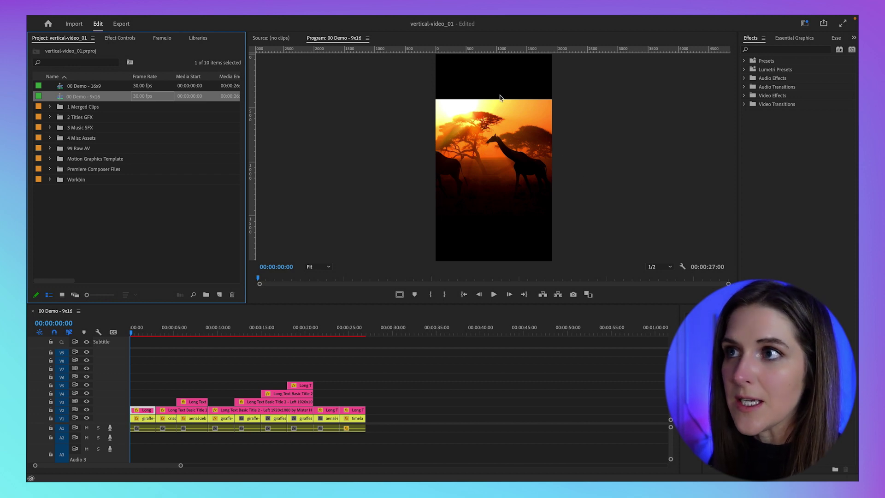
Step: Move the playhead to 00:00:01:19 and display the effect controls for the first clip
click(144, 331)
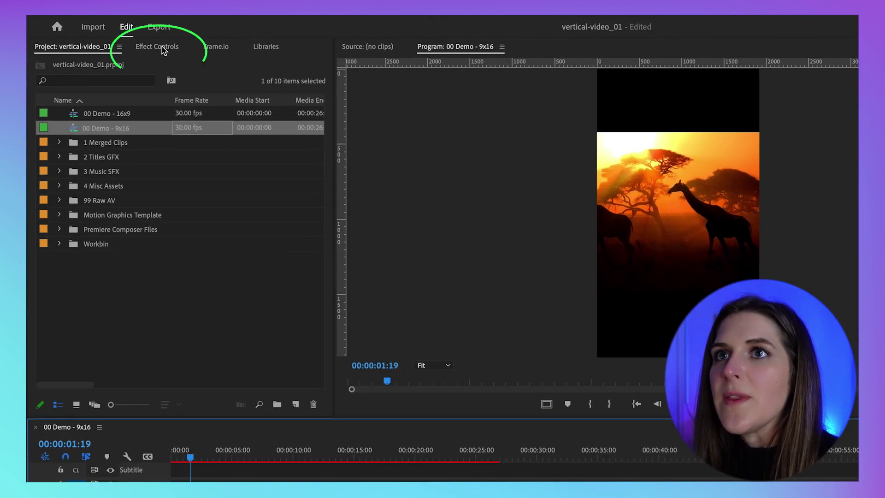
click(161, 47)
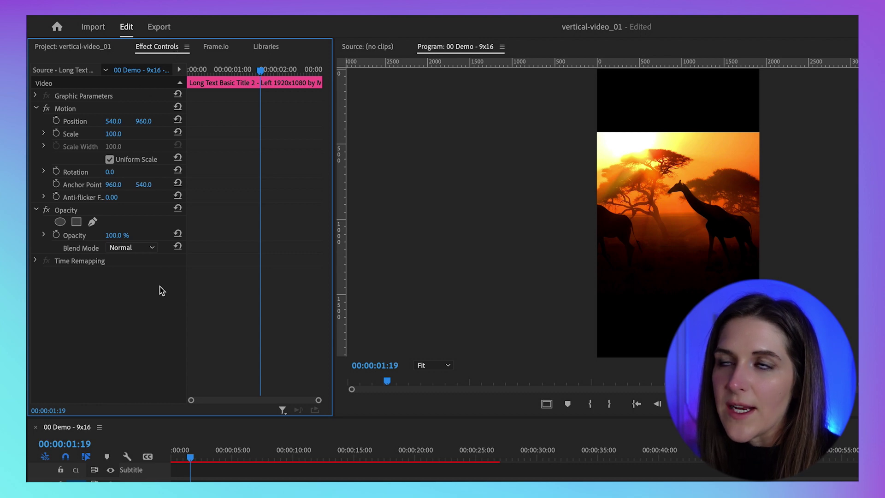
mouse_move(213, 18)
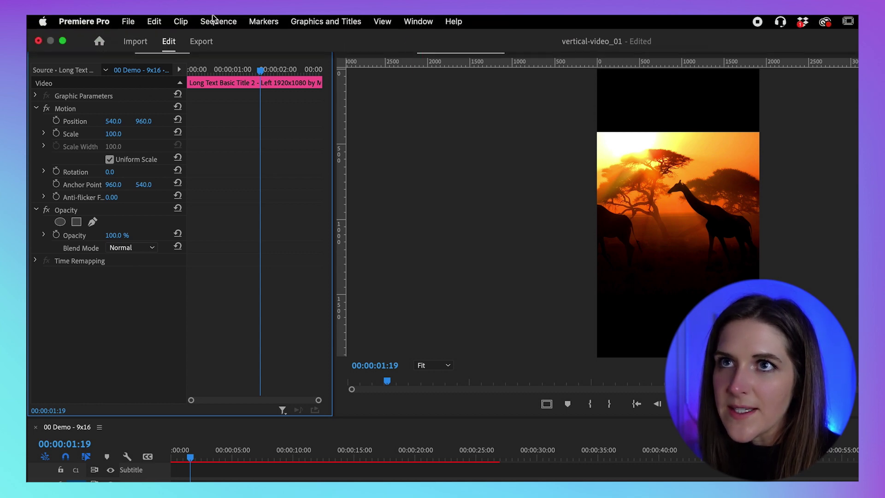
click(418, 20)
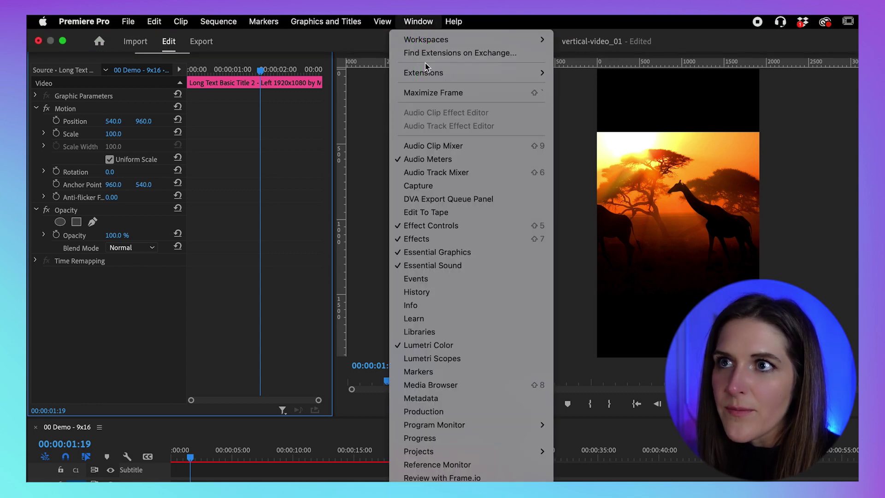
click(499, 227)
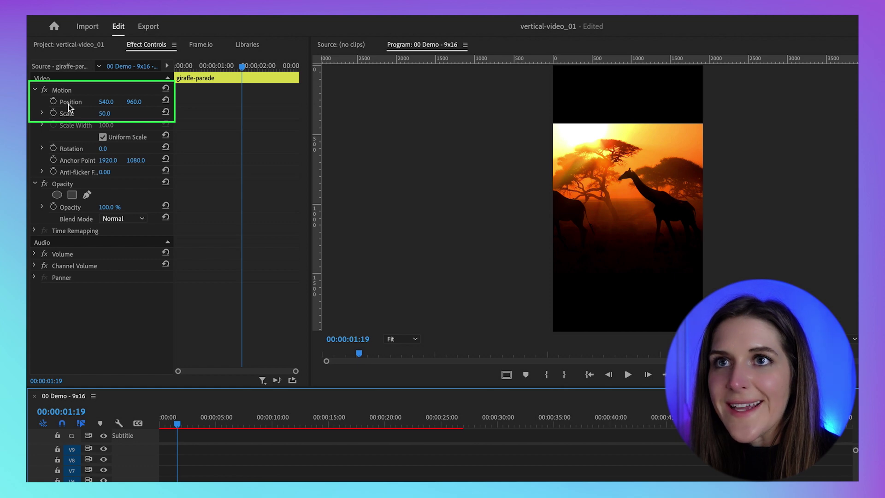
Step: Scale the giraffe-parade clip to about 94 and reposition it at about 536, 980 so it fills the vertical frame
click(69, 104)
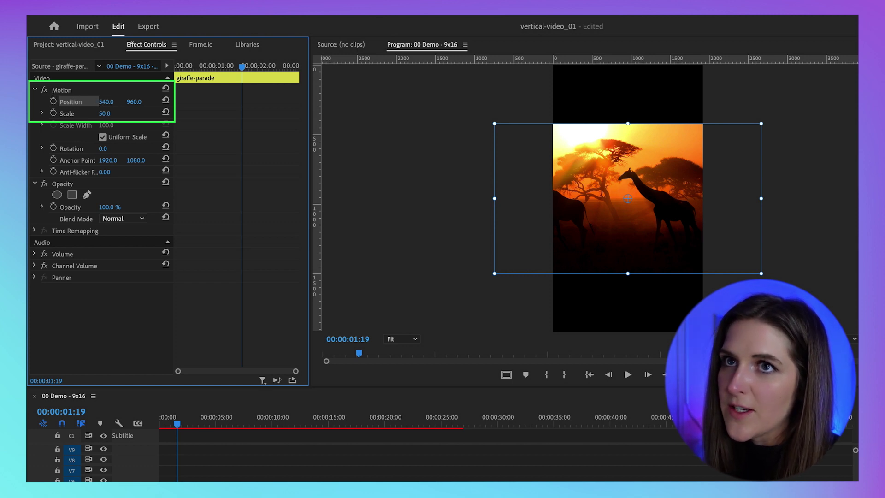
mouse_move(106, 101)
mouse_down()
mouse_move(199, 102)
mouse_move(32, 102)
mouse_move(138, 102)
mouse_move(92, 103)
mouse_up()
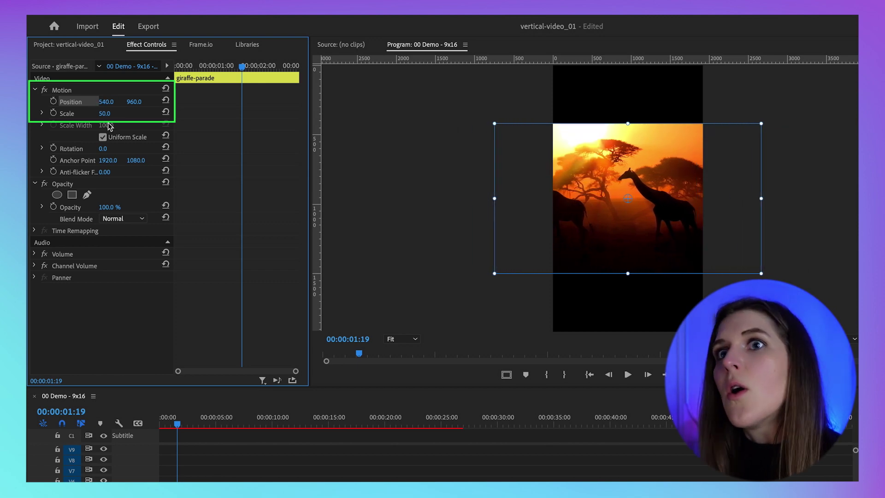
click(63, 92)
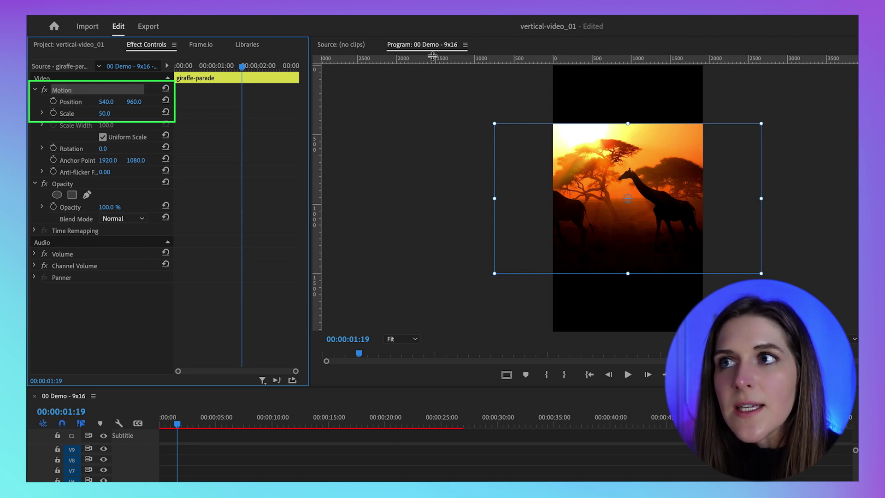
drag(656, 154, 724, 129)
drag(815, 249, 718, 209)
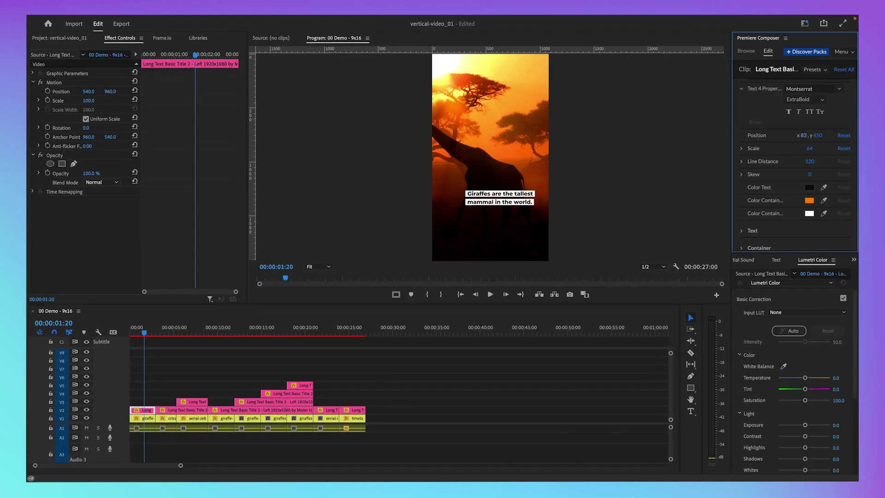
Step: Shorten the giraffe-parade clip so it ends at 00:00:02:17
click(140, 420)
right_click(140, 420)
click(166, 353)
click(462, 306)
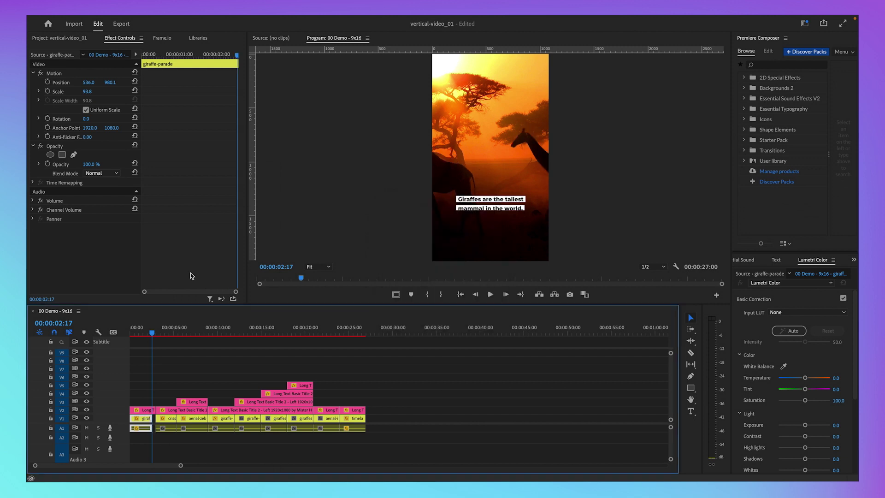
Step: Move the playhead to the "Giraffes love company." shot and shift its crossed-giraffes clip upward in the vertical frame
drag(134, 327, 161, 329)
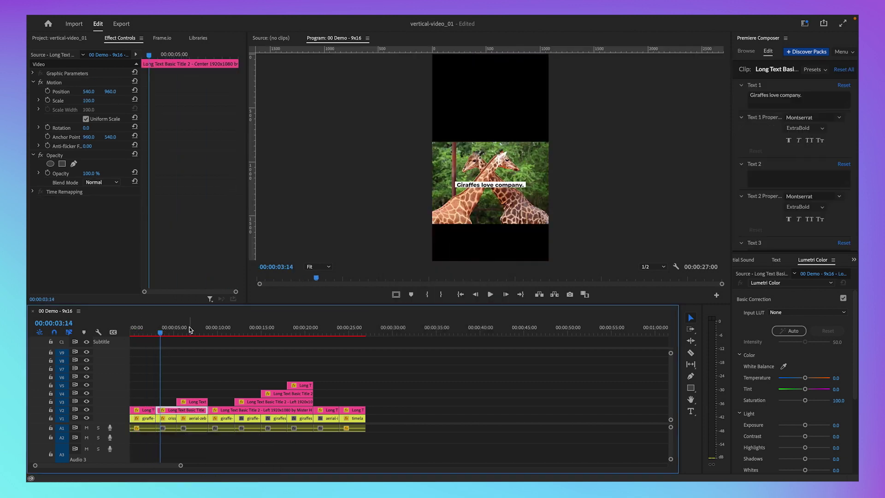
drag(520, 194, 521, 112)
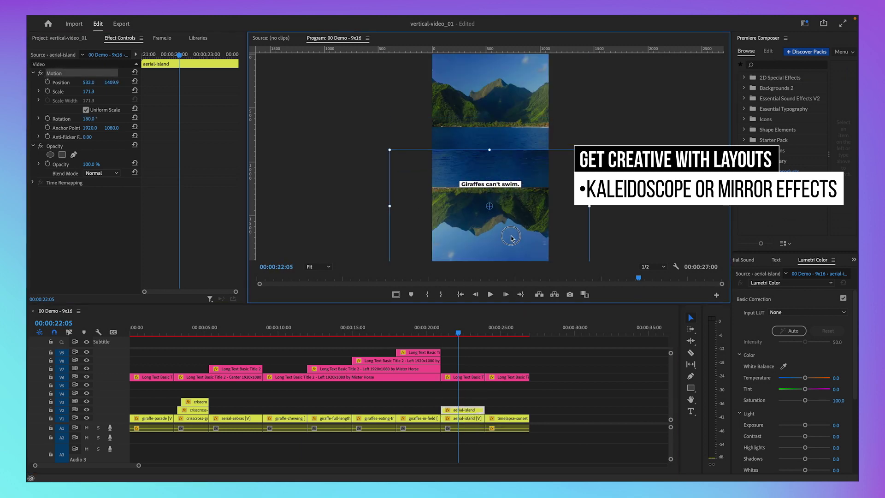
Step: Shift the upside-down aerial-island copy on V2 downward in the frame for the mirror effect
click(483, 327)
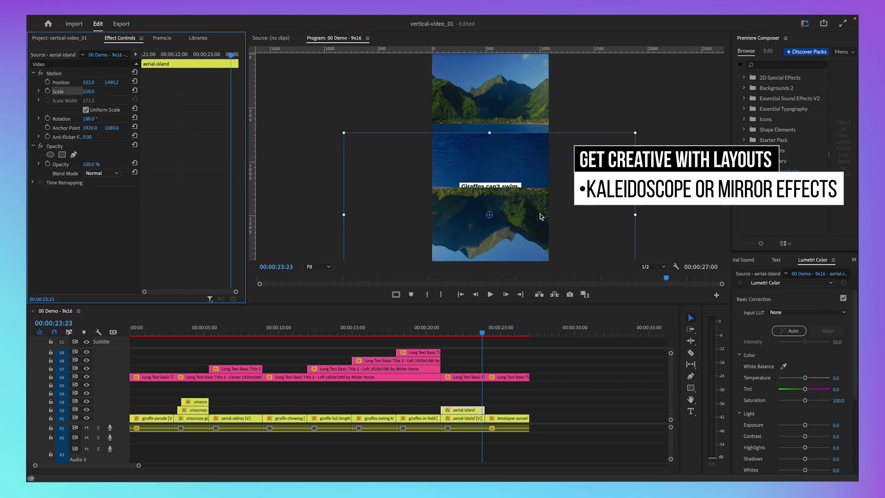
drag(540, 214, 540, 235)
Step: Set the scale of the V1 aerial-island clip to 250 and move the clip up in the frame
click(467, 418)
click(89, 92)
text(250)
click(54, 73)
drag(485, 150, 484, 119)
click(448, 327)
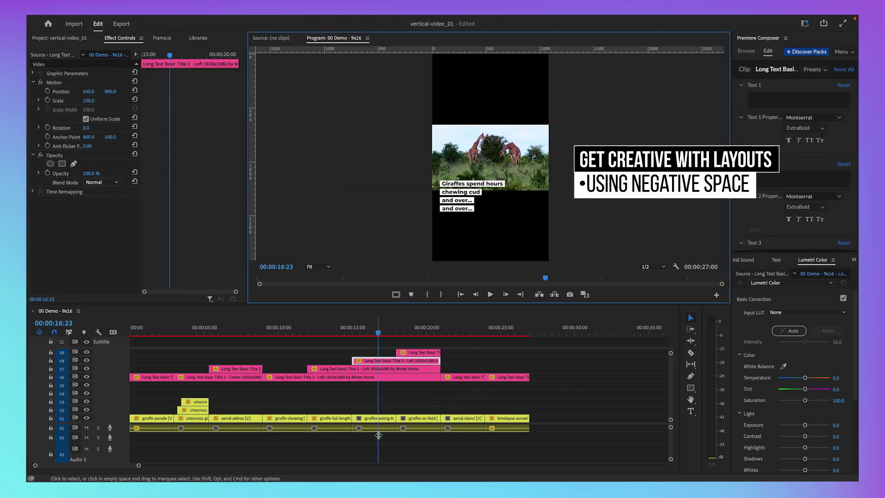
Step: Scale up the giraffes-in-field clip within the vertical frame behind the on-screen text
mouse_move(508, 107)
mouse_down()
mouse_move(507, 199)
mouse_move(507, 107)
mouse_up()
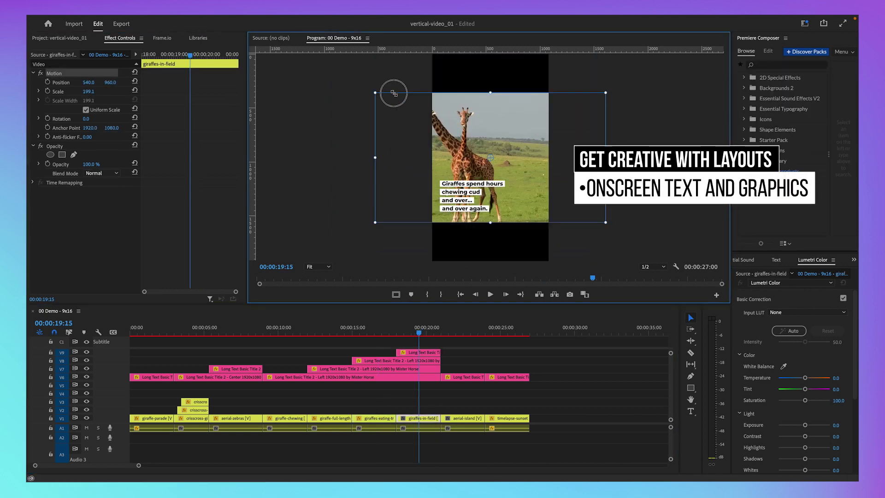
click(397, 335)
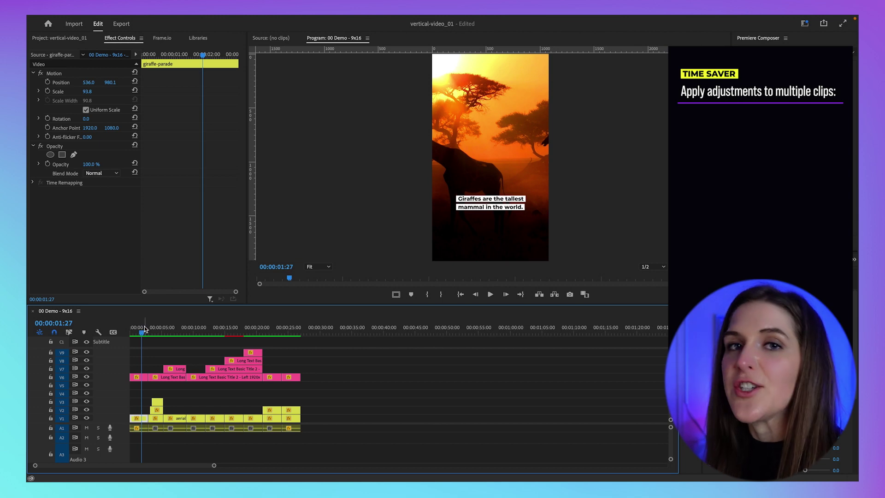
Step: Copy the adjusted giraffe-parade clip on V1 as the source for its attributes
right_click(143, 421)
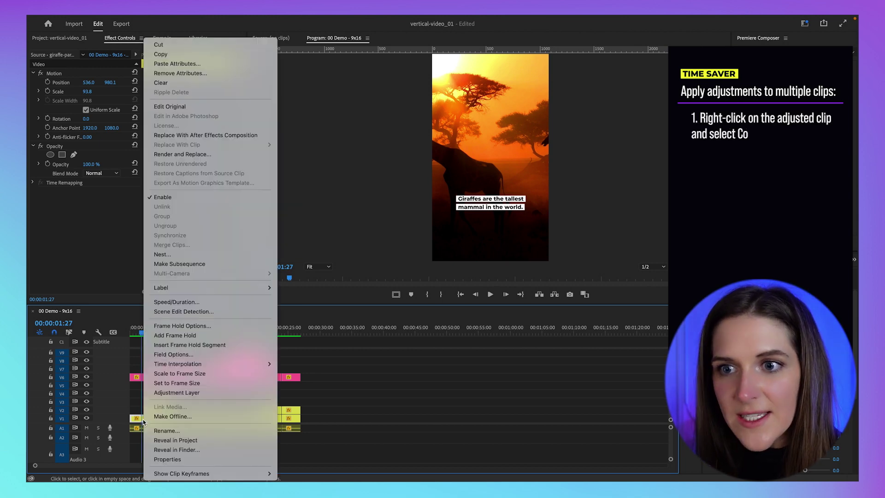
click(202, 54)
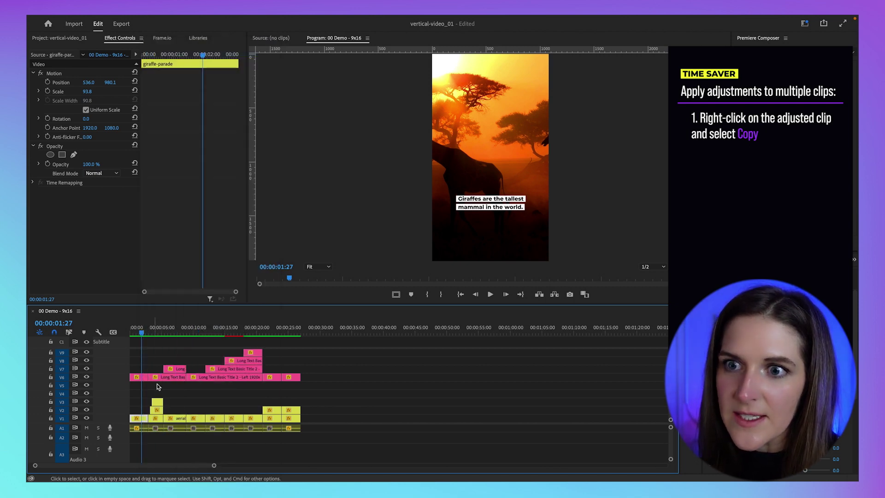
Step: Open Paste Attributes for the aerial-zebras clip on V1 and try toggling the Motion, Opacity and Time Remapping attributes
click(159, 395)
drag(170, 390, 169, 435)
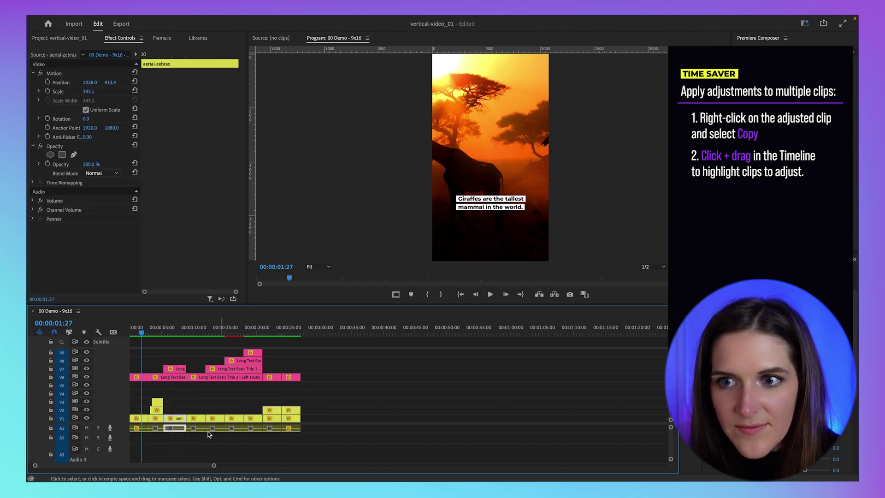
right_click(180, 420)
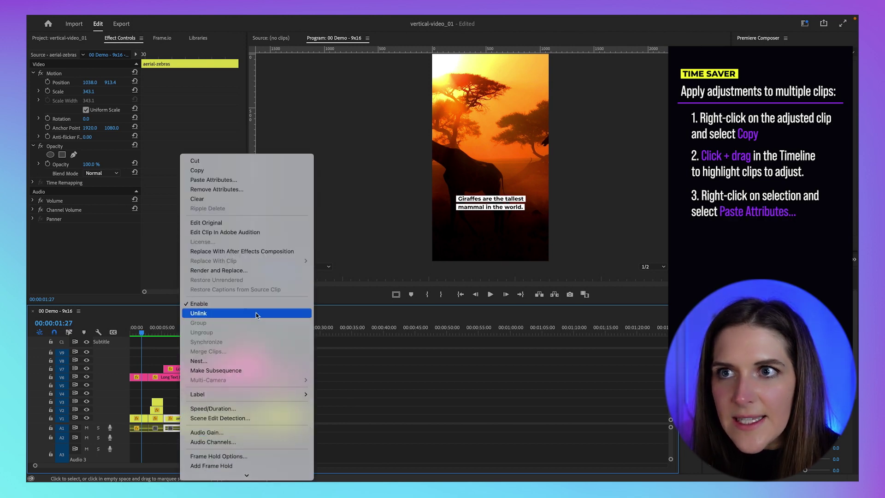
click(285, 180)
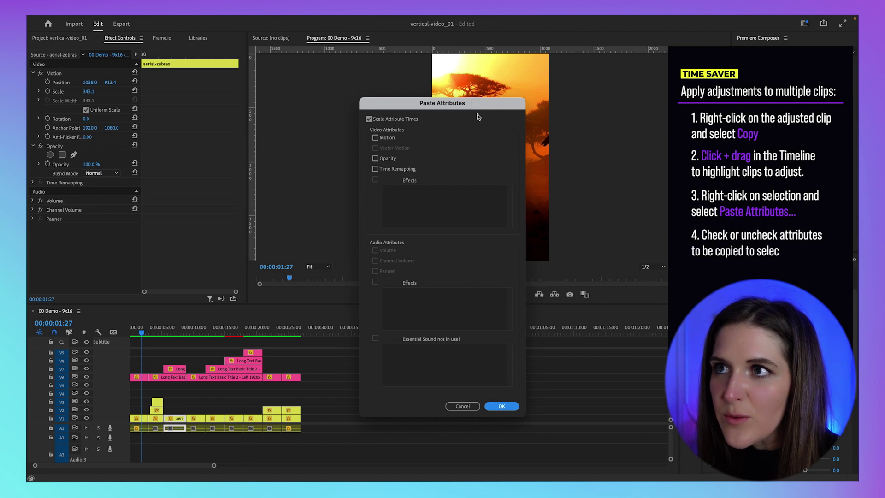
click(375, 138)
click(376, 158)
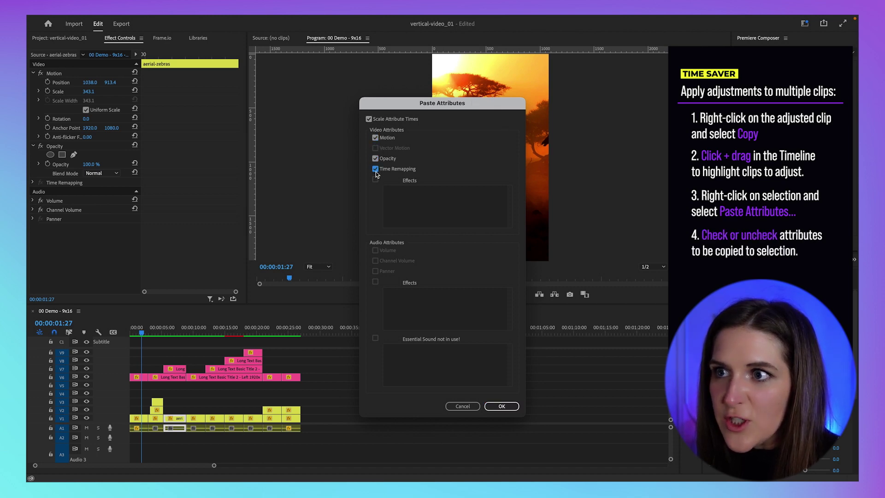
click(376, 159)
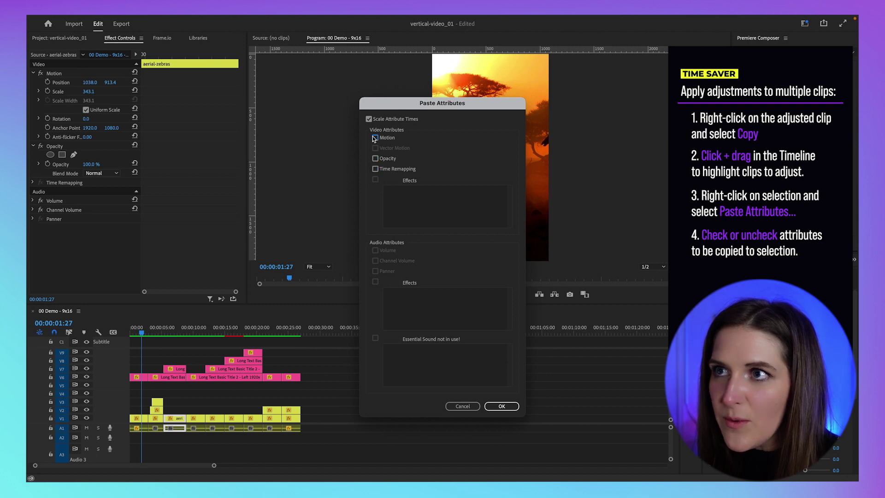
click(376, 137)
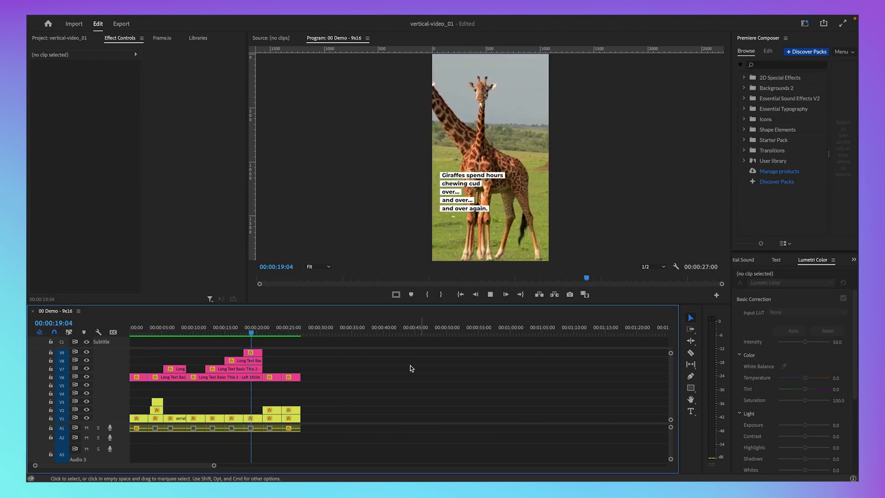
Step: Open the export settings for the 9x16 sequence and name the output file "Giraffes_final_HQweb - 9x16.mp4"
click(122, 24)
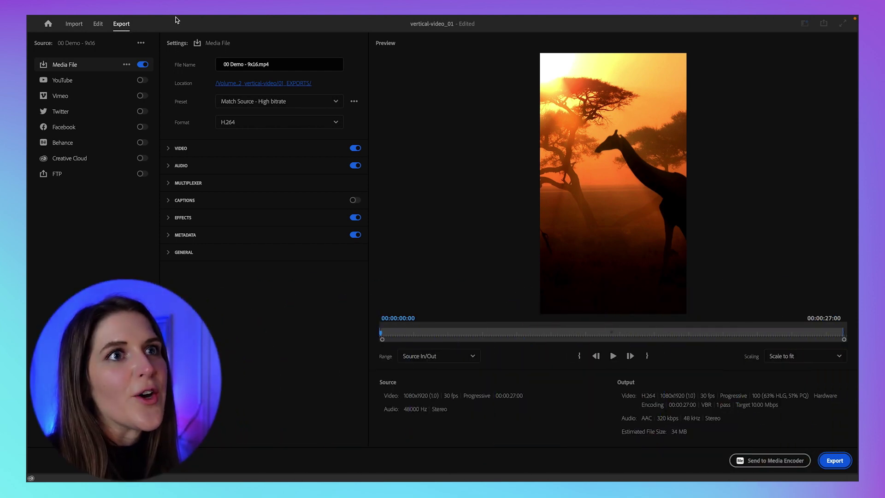
click(258, 65)
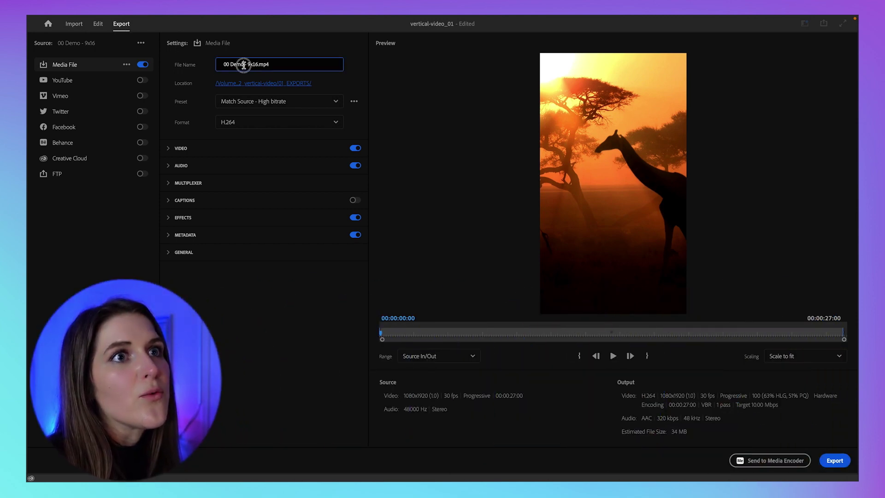
drag(244, 64, 206, 65)
text(Giraffes_final_)
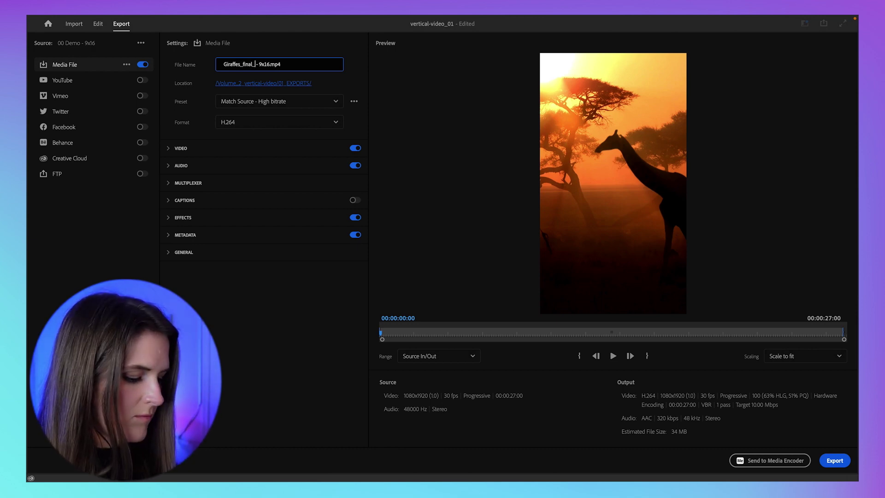
text(HQweb)
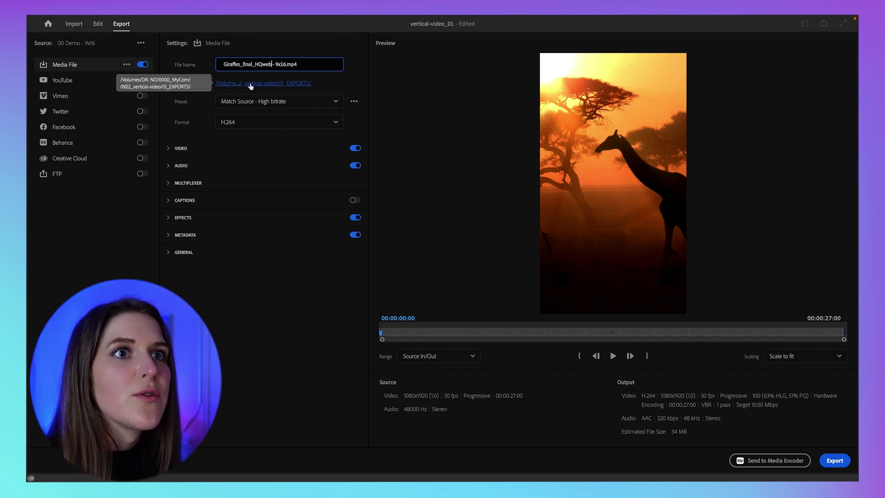
Step: Choose the Match Source - High bitrate preset for the media file export
click(274, 102)
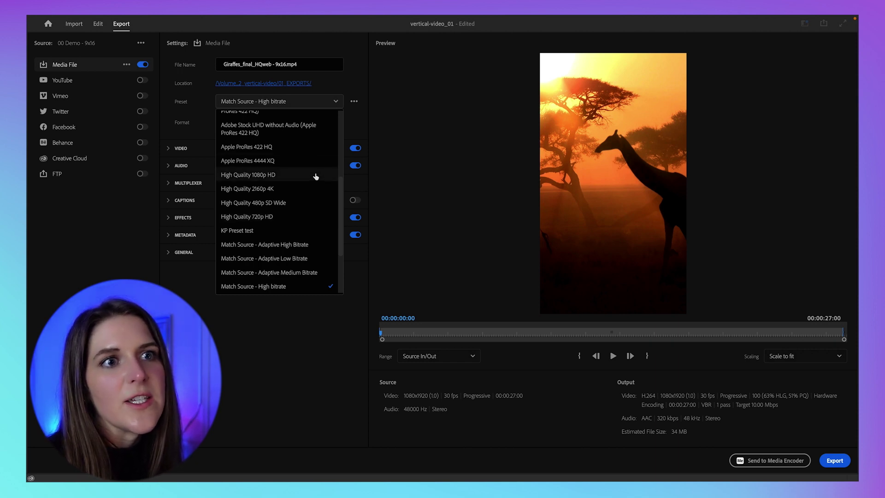
scroll(315, 175, down, 3)
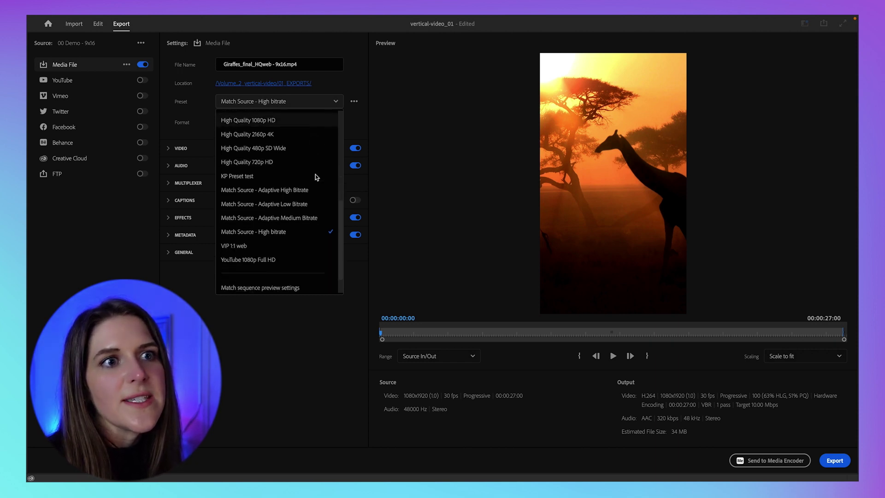
click(292, 237)
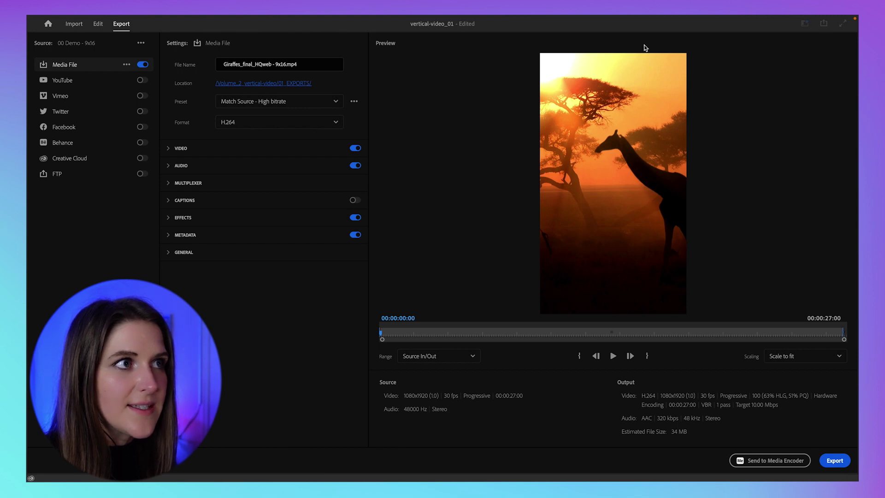
Step: Try the High Quality 1080p HD preset to compare its output frame, and return to Match Source - High bitrate
click(328, 102)
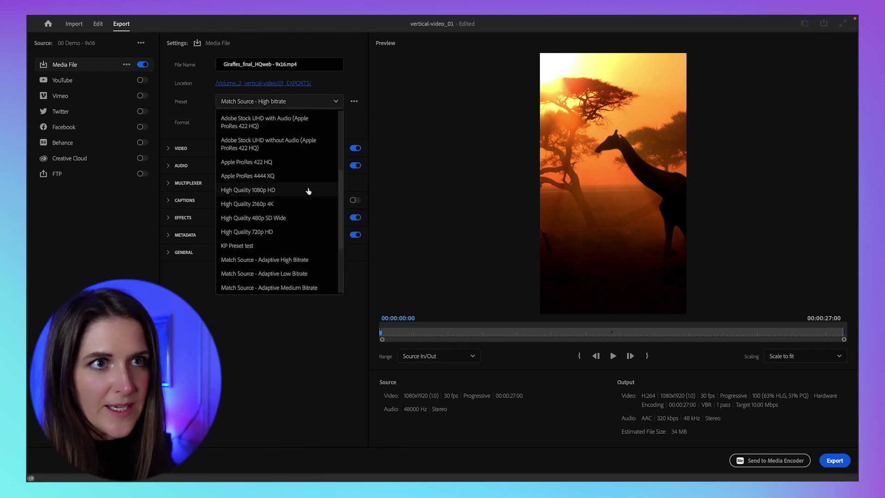
click(305, 189)
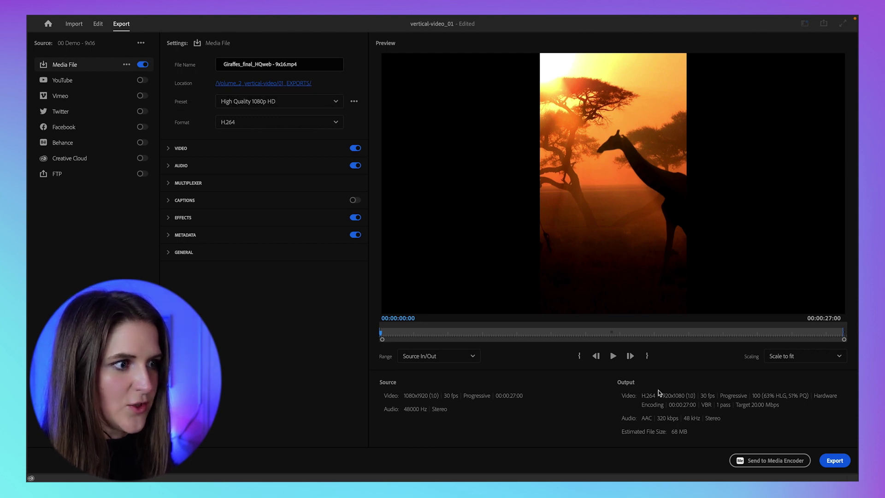
click(329, 107)
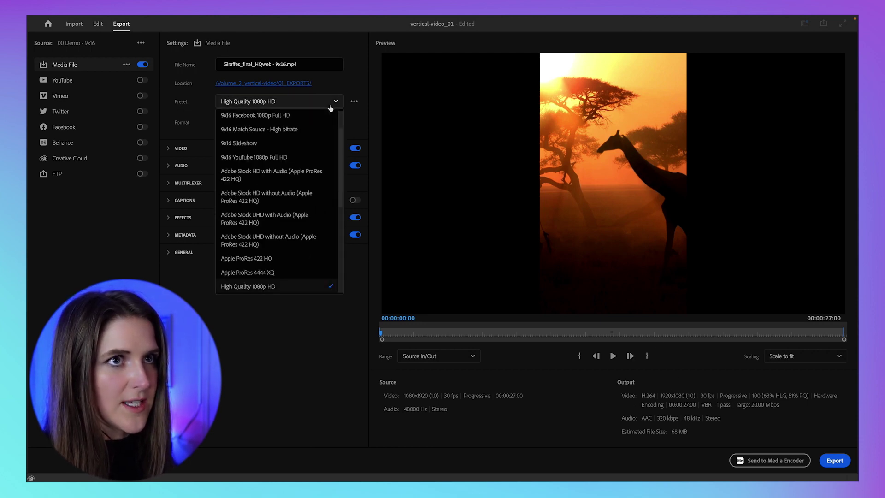
scroll(294, 219, down, 5)
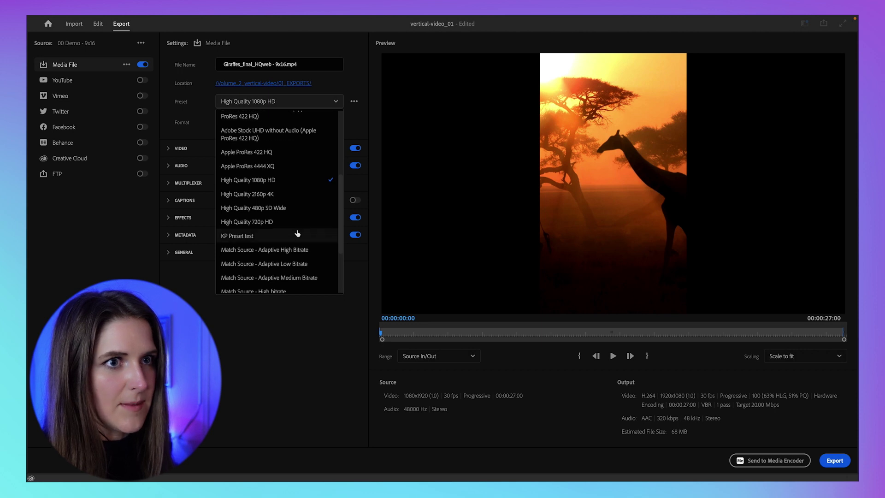
scroll(295, 233, down, 2)
click(293, 261)
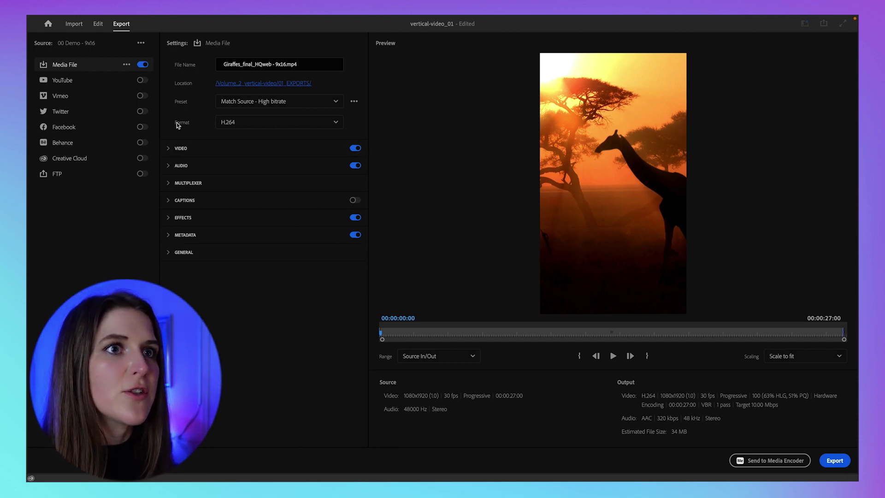
Step: Expand the full video export settings and enable Render at Maximum Depth and Use Maximum Render Quality
click(168, 149)
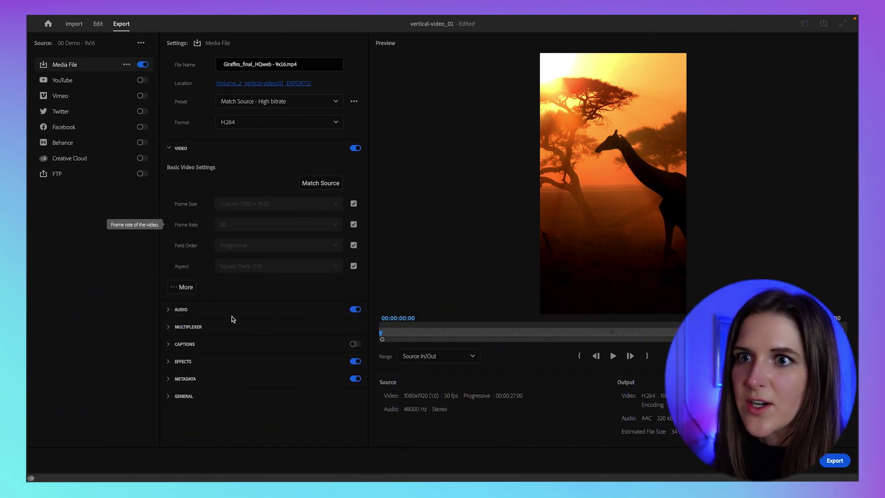
click(181, 288)
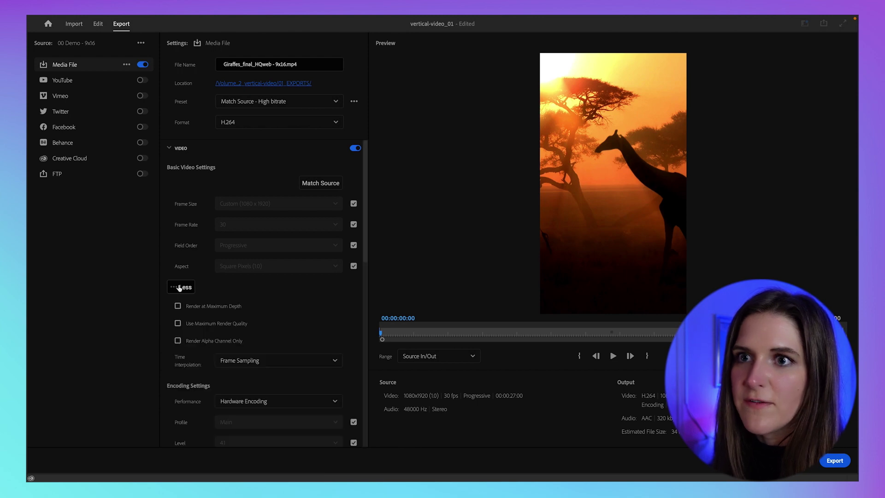
click(178, 307)
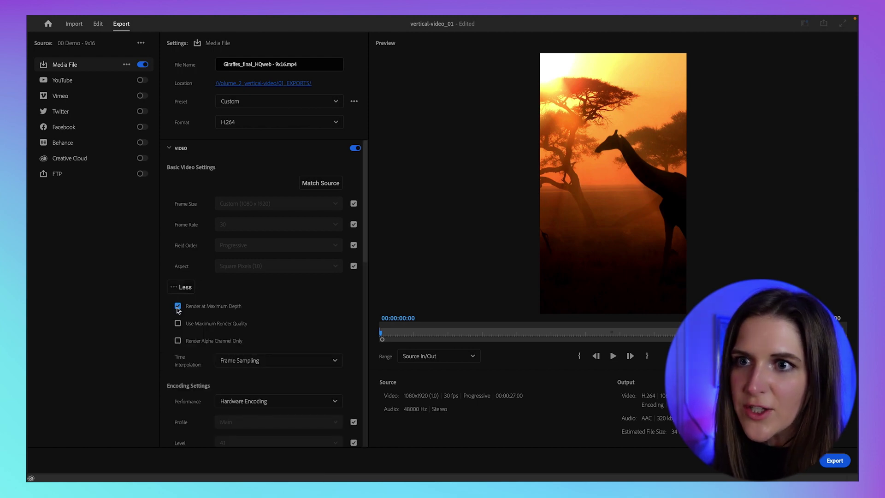
click(178, 324)
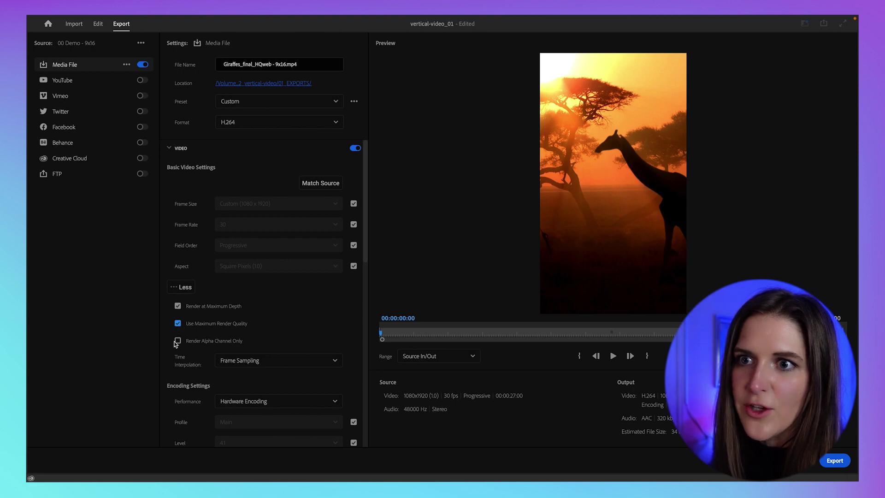
scroll(169, 347, down, 10)
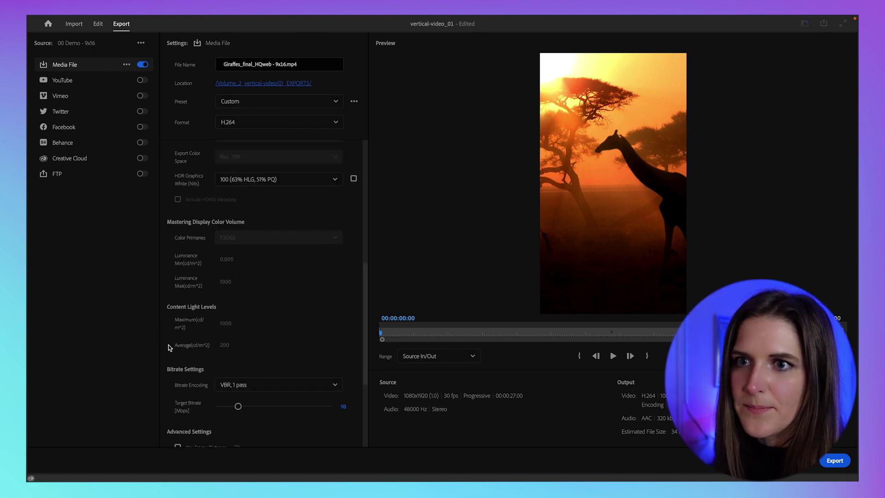